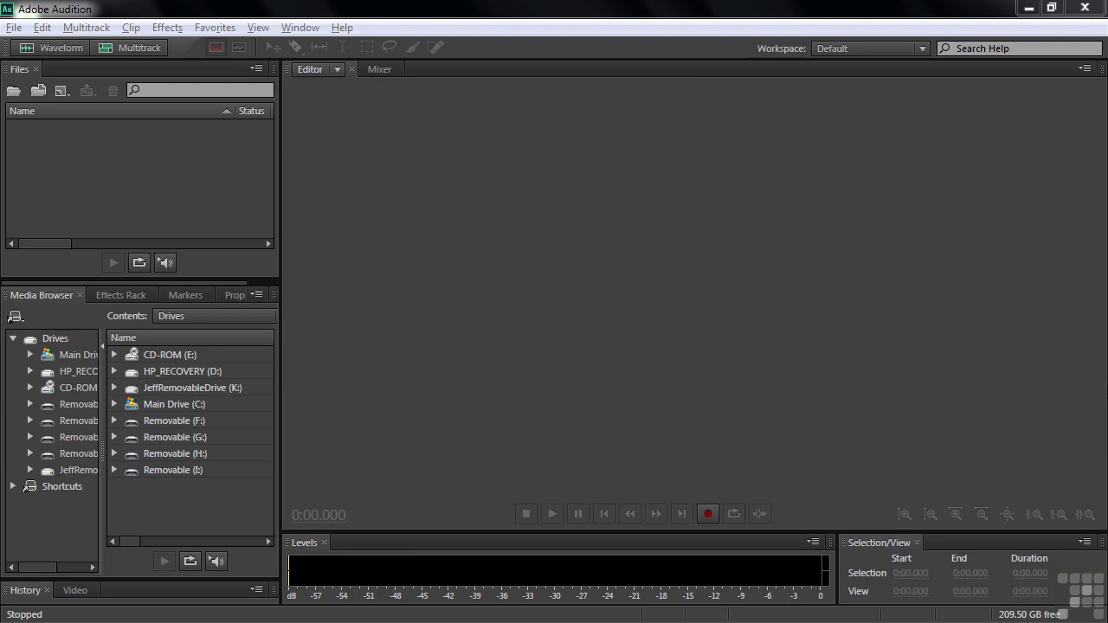
Inspect the input level of the Microphone FP recording device in the Windows sound settings and close them
left_click(1060, 385)
mouse_move(1054, 615)
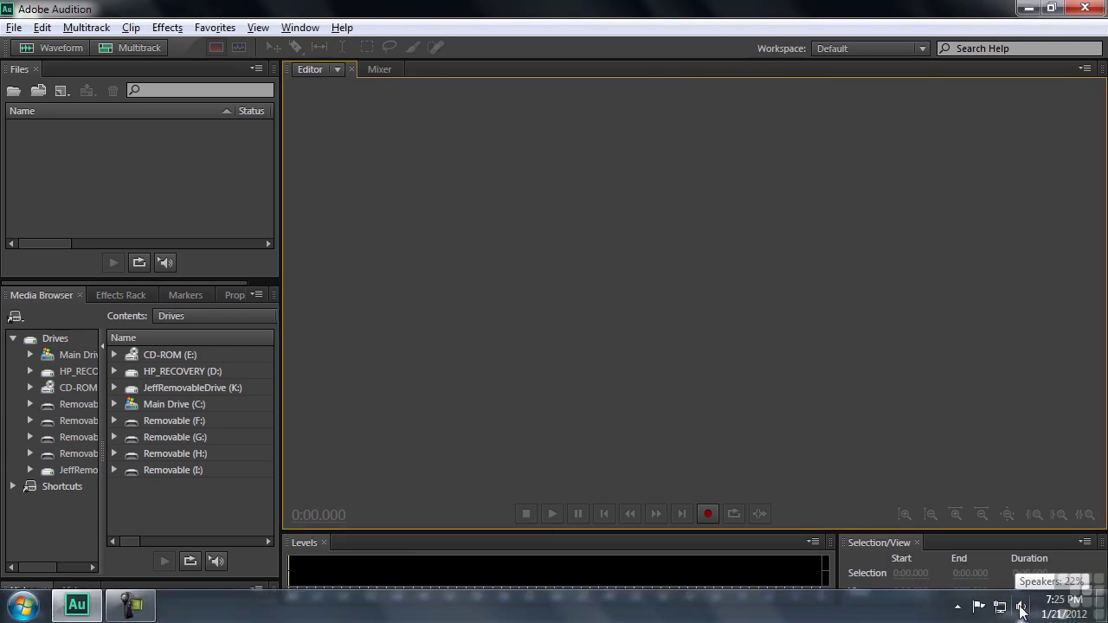
right_click(1021, 611)
left_click(1012, 546)
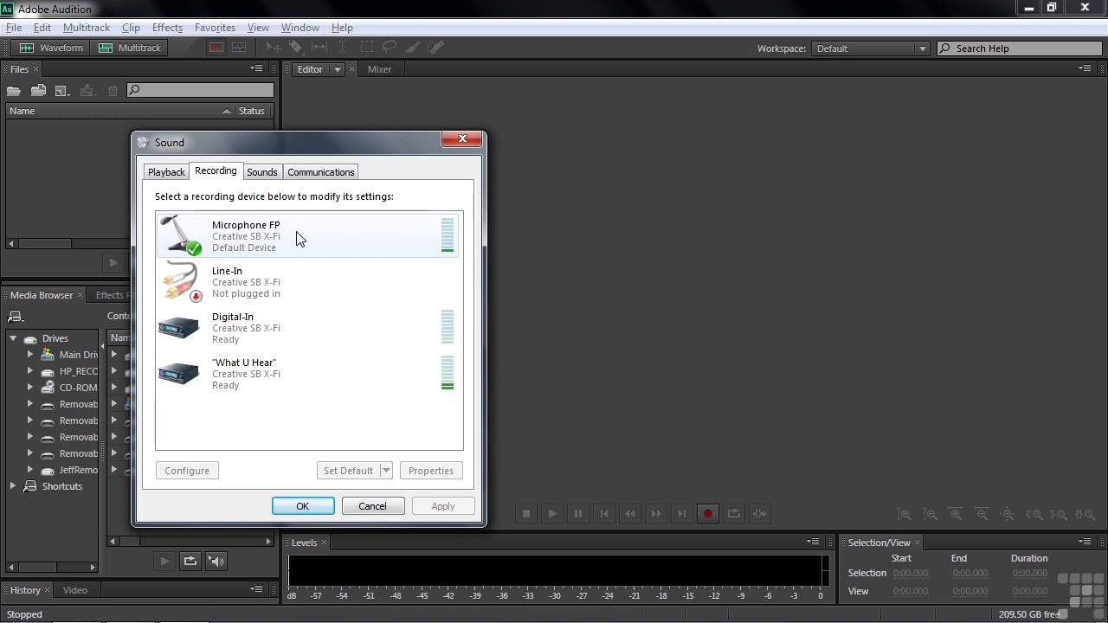
double_click(266, 237)
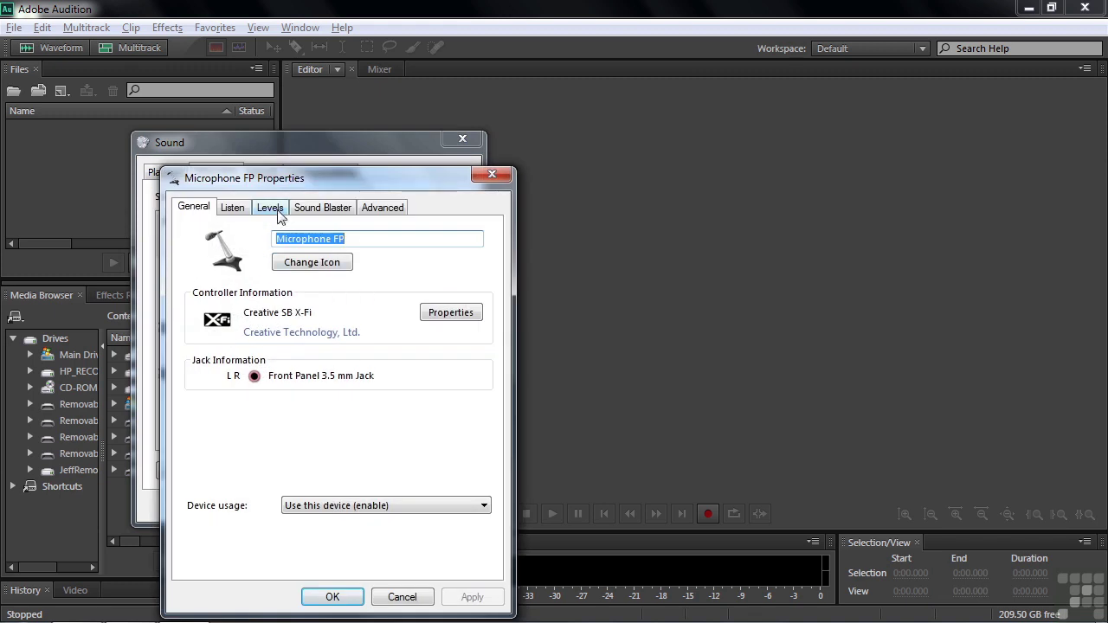
left_click(273, 209)
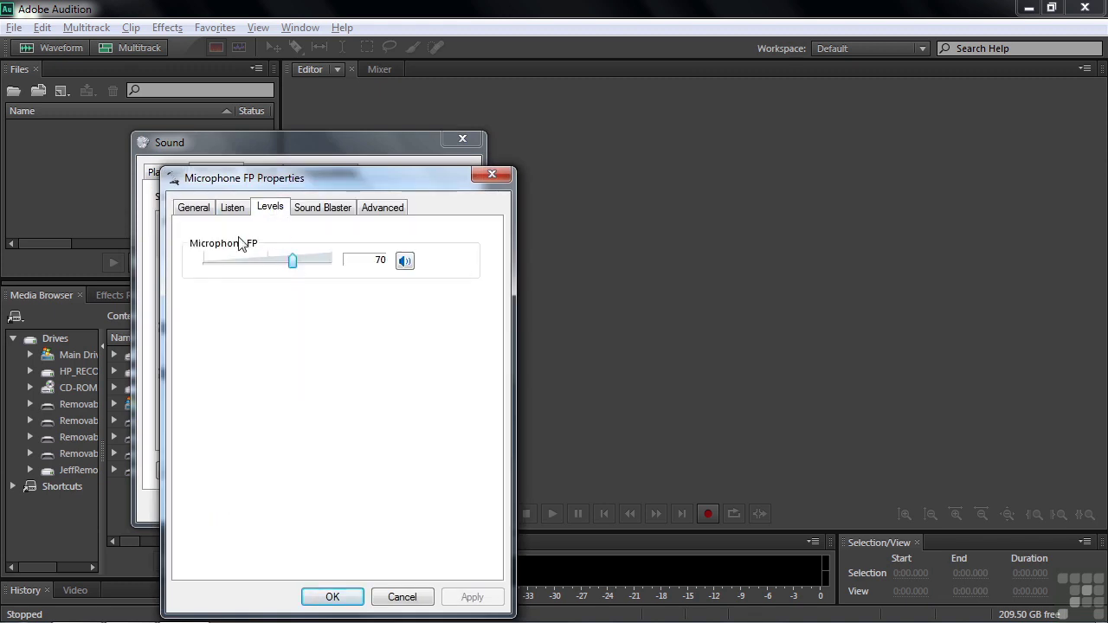
left_click(401, 598)
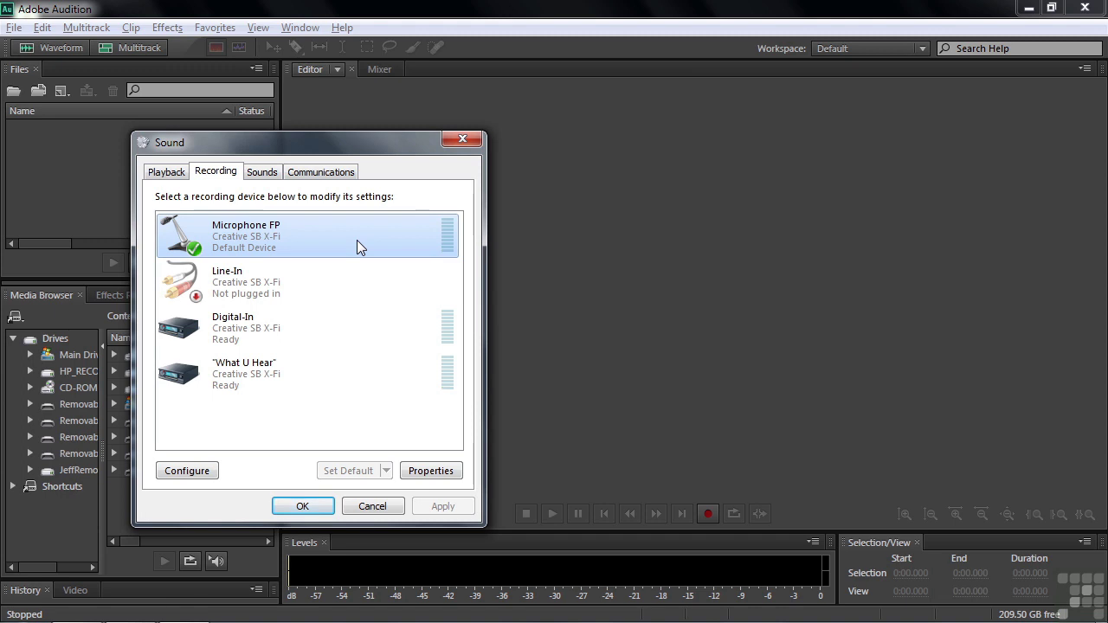
left_click(389, 506)
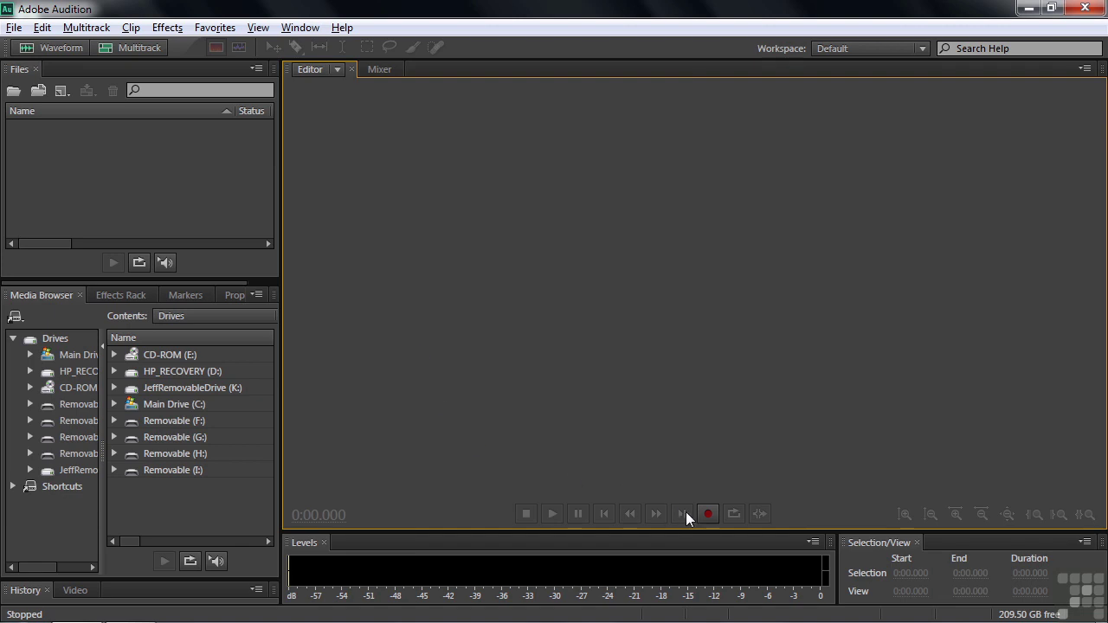
left_click(707, 514)
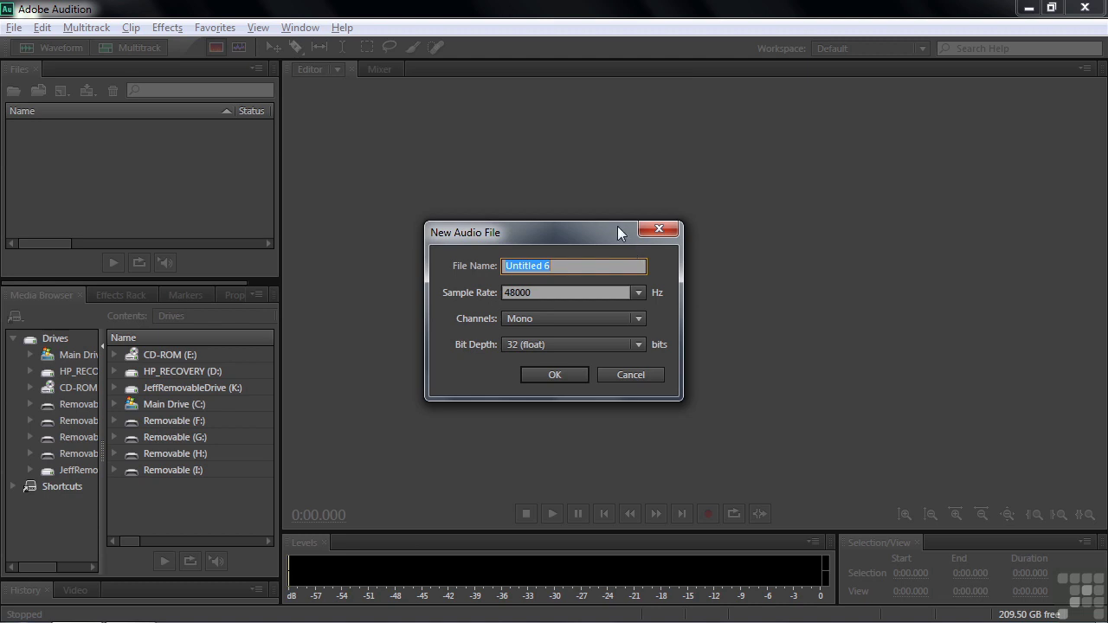
left_click(636, 377)
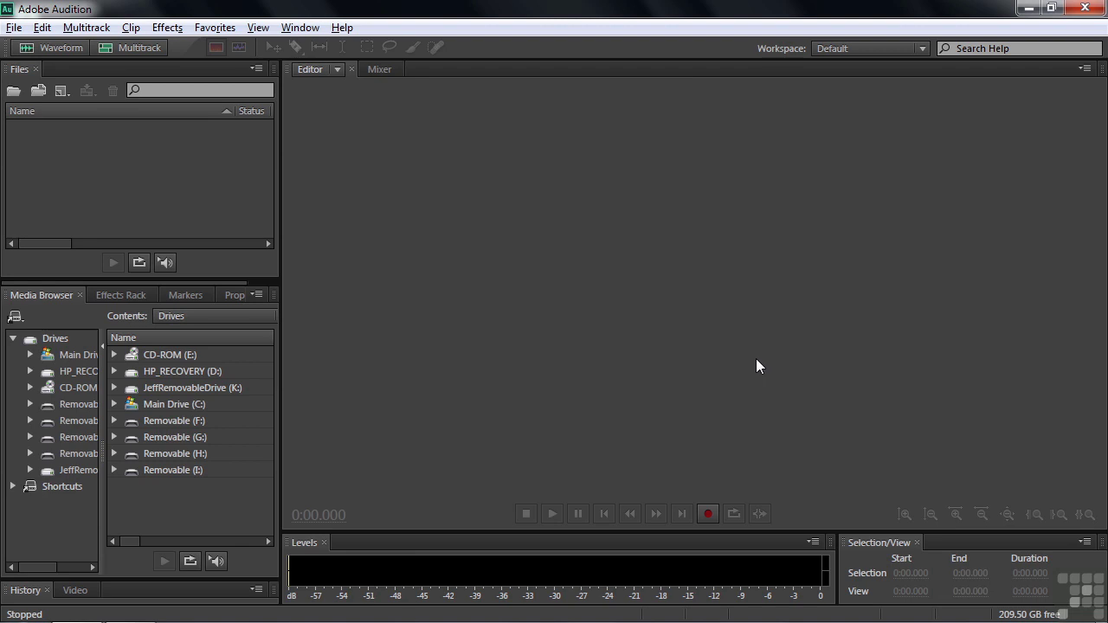
left_click(45, 46)
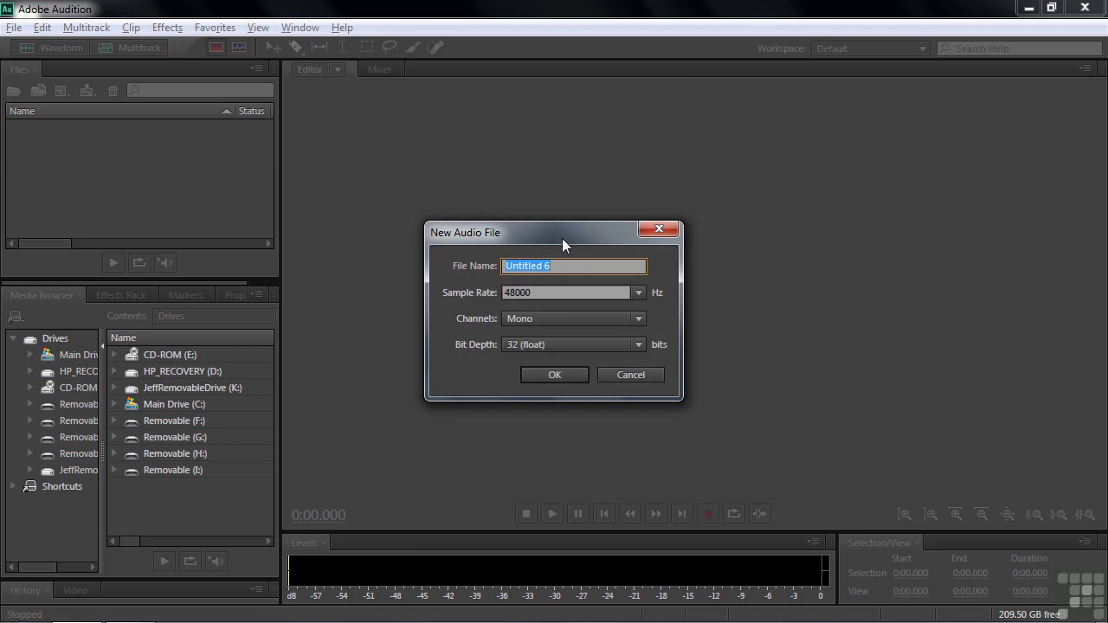
left_click(633, 373)
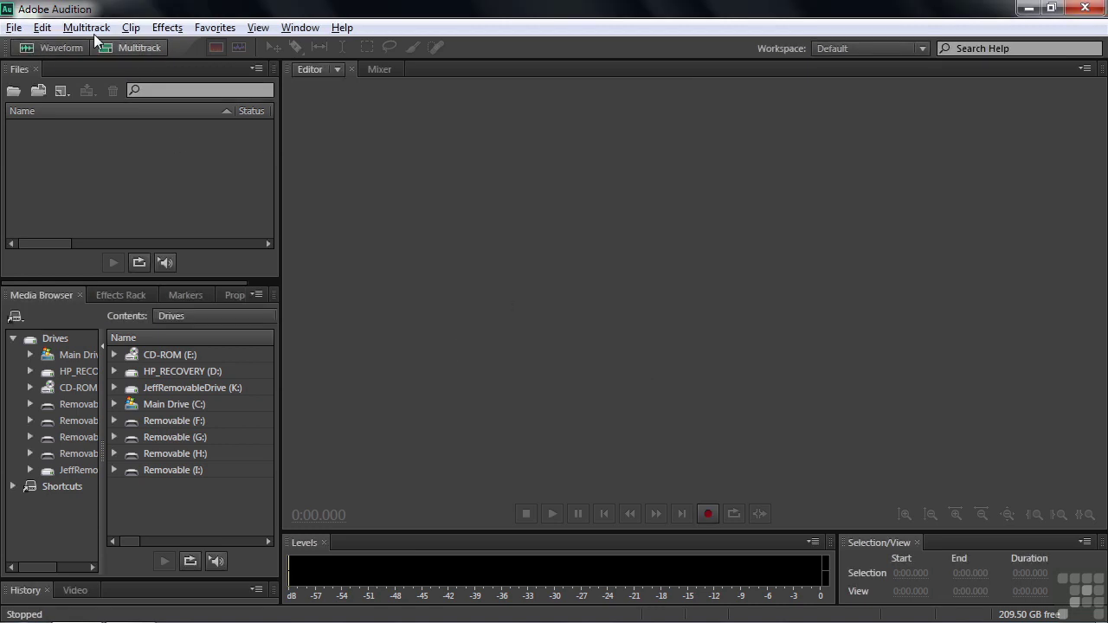
Create a new audio file named "Audio test" with a 48000 Hz sample rate, Mono channels and 32 (float) bit depth
left_click(14, 27)
mouse_move(45, 50)
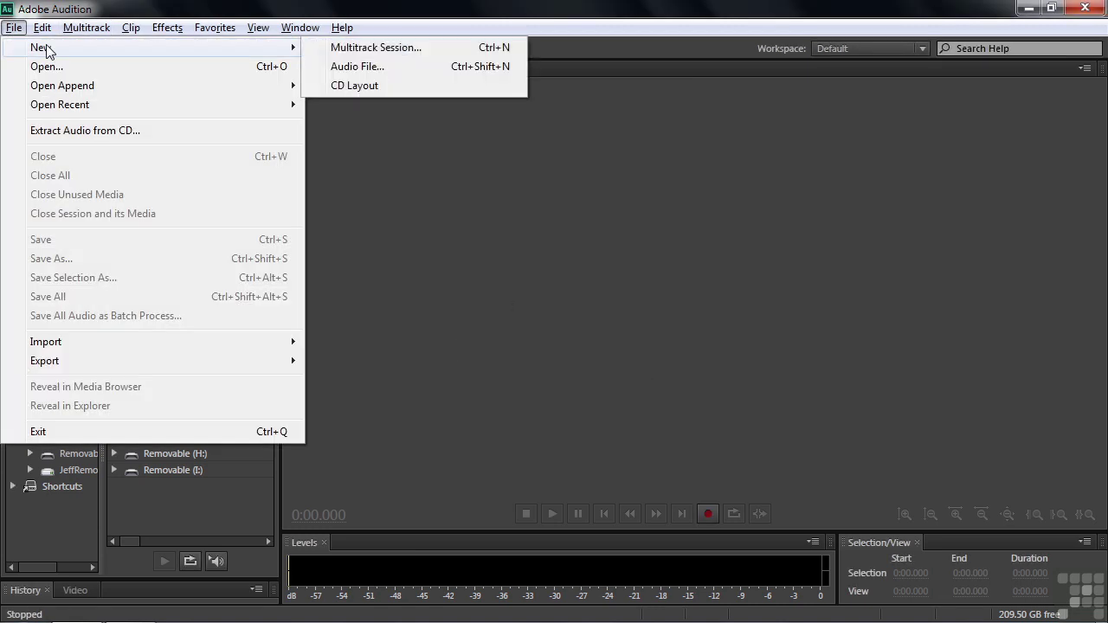
left_click(370, 69)
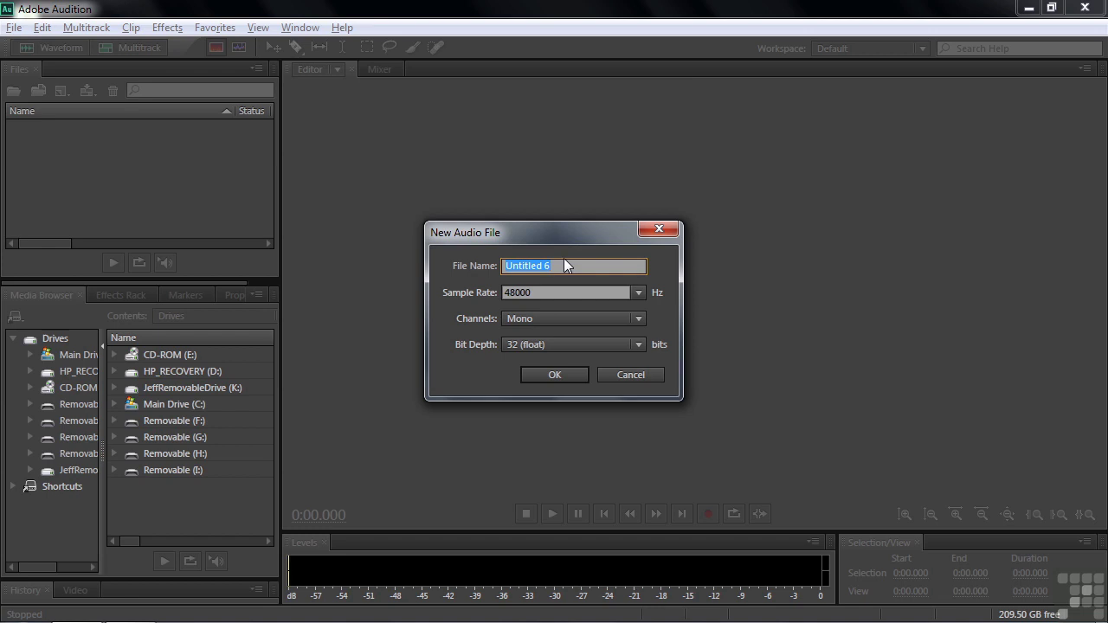
type("Audio test")
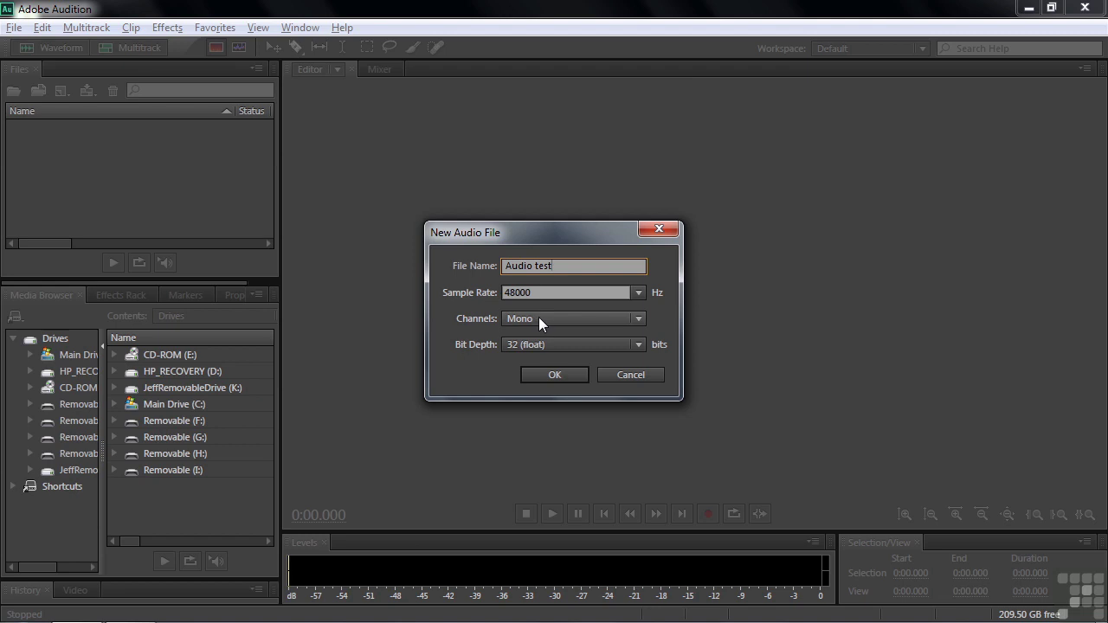
left_click(643, 321)
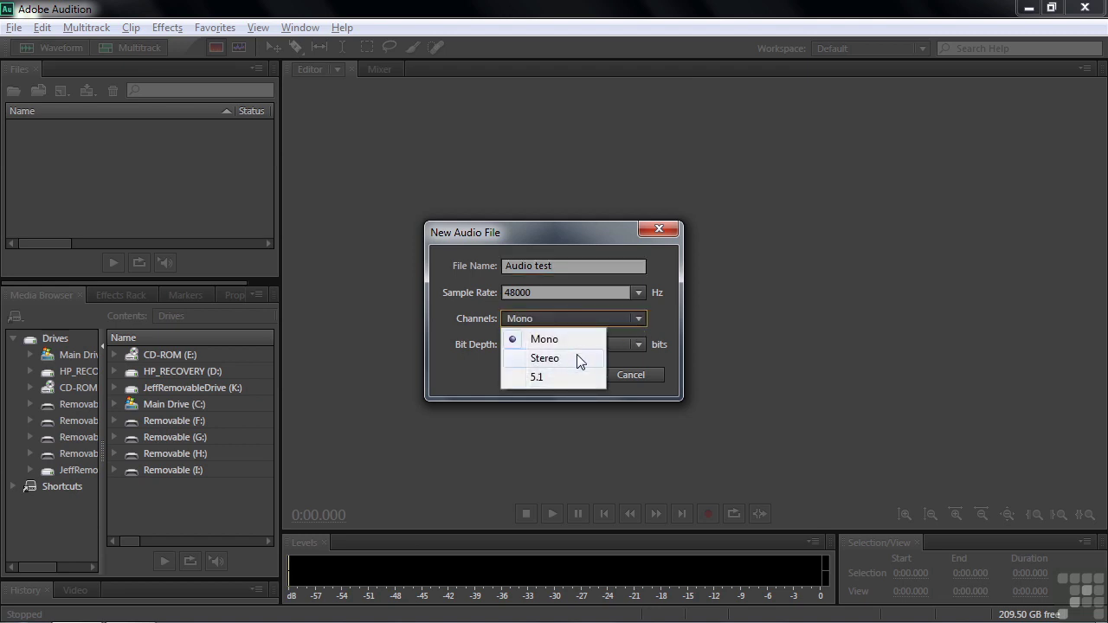
left_click(570, 338)
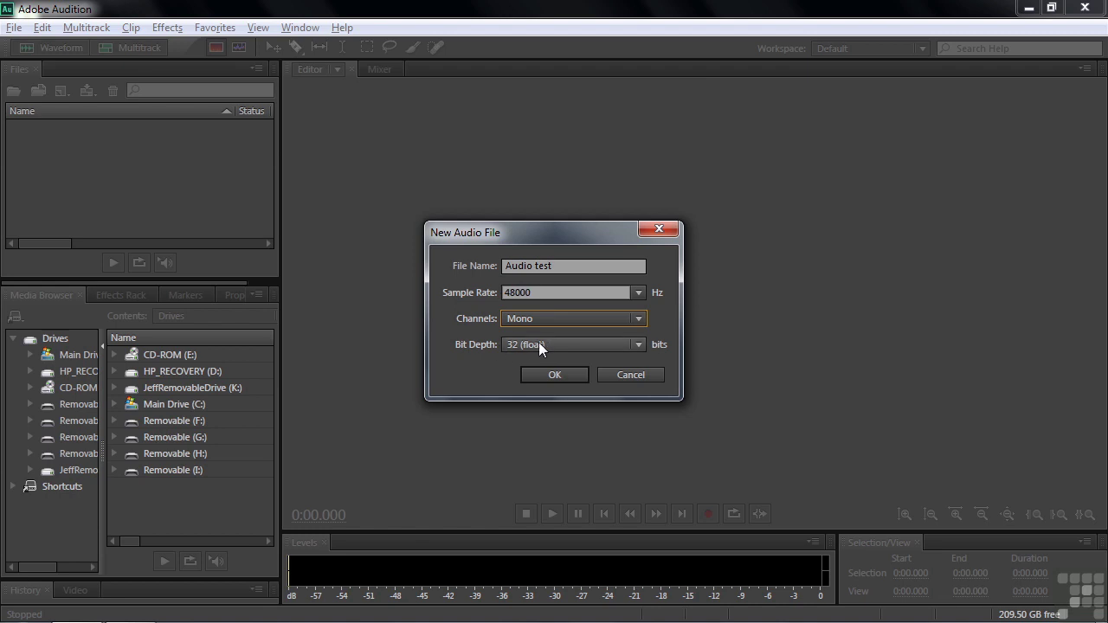
left_click(549, 375)
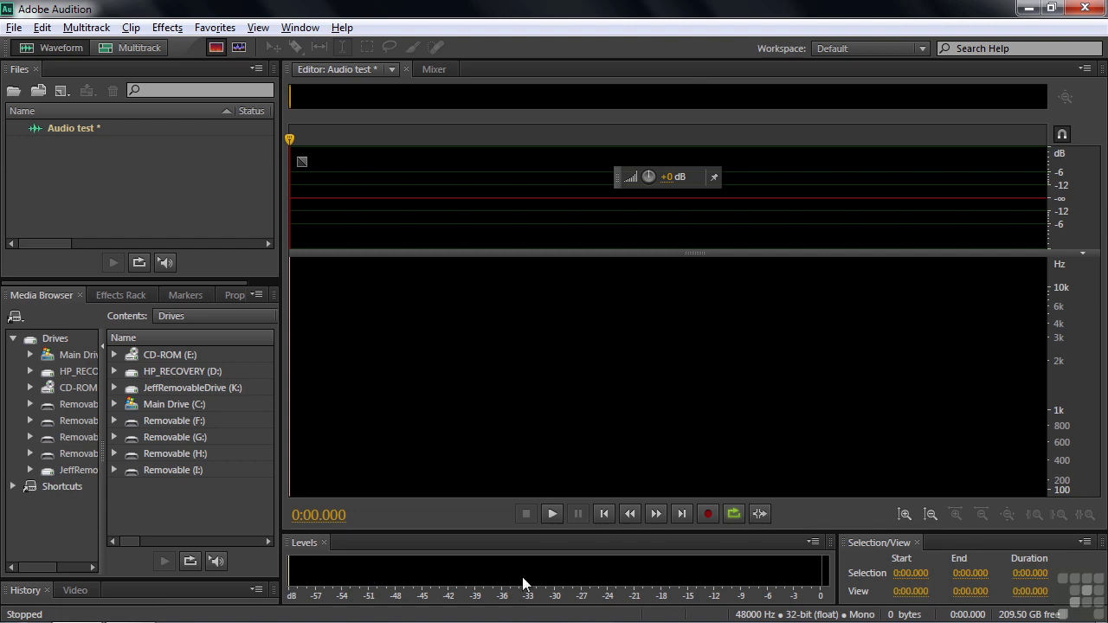
Record about 12.6 seconds of voice into the Audio test file and stop
left_click(707, 513)
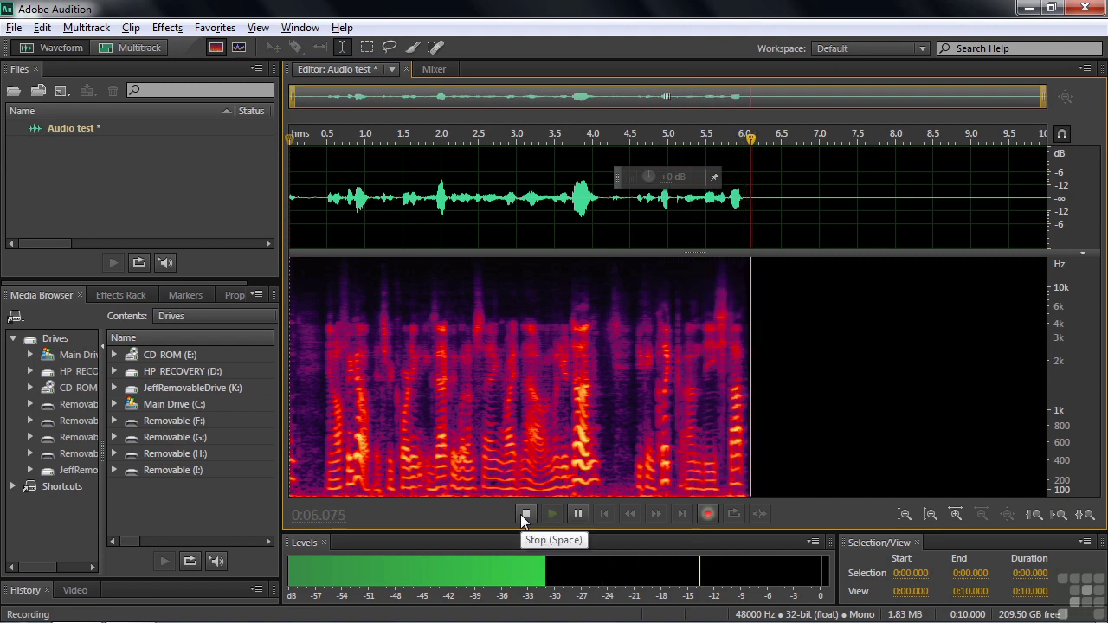
key("space")
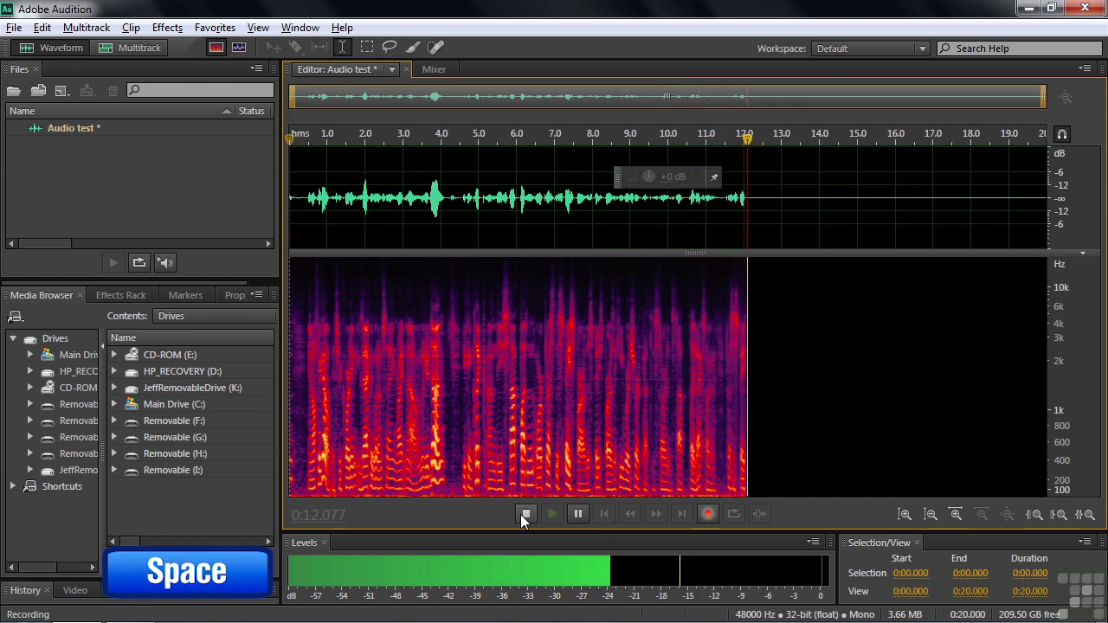
key("space")
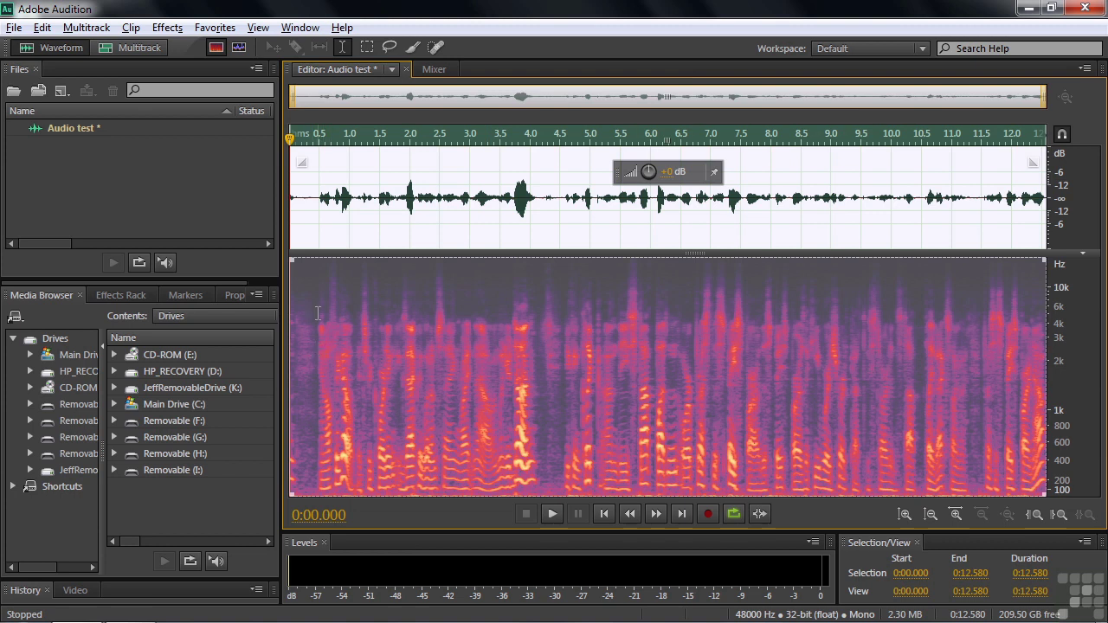
Make the waveform display slightly taller and play back the recording from the 1-second mark to about 4.4 seconds
left_click(353, 343)
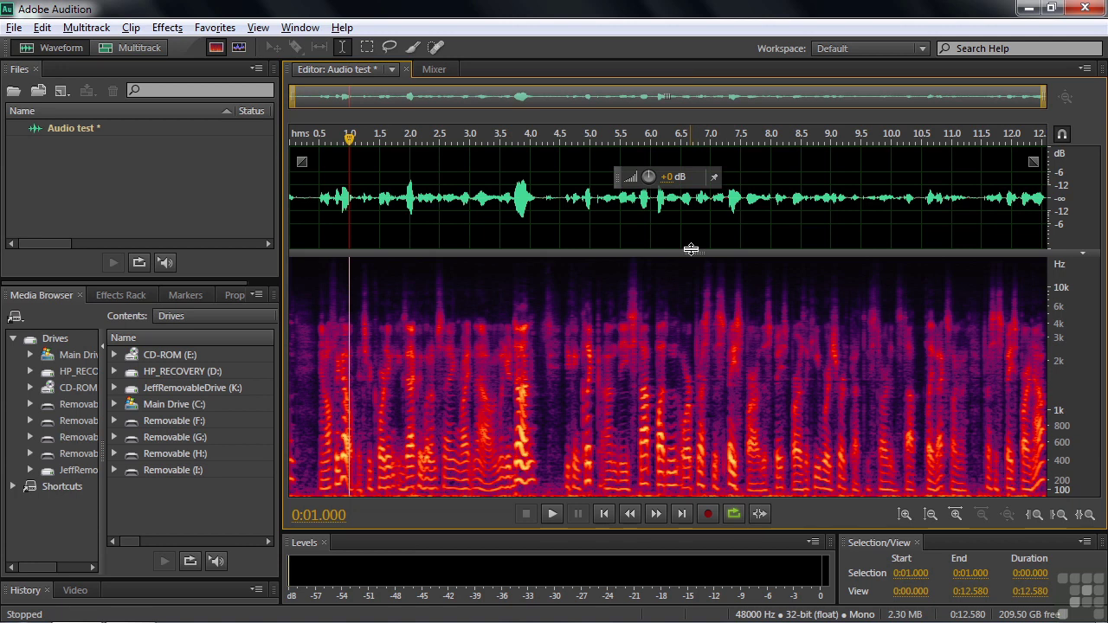
left_click_drag(693, 258, 663, 255)
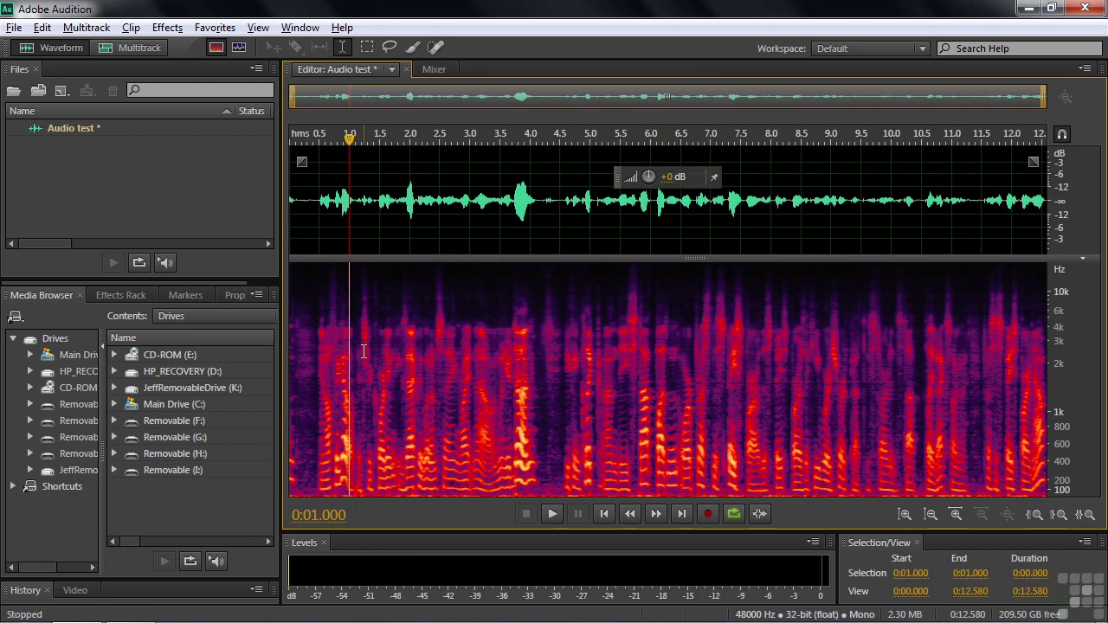
key("space")
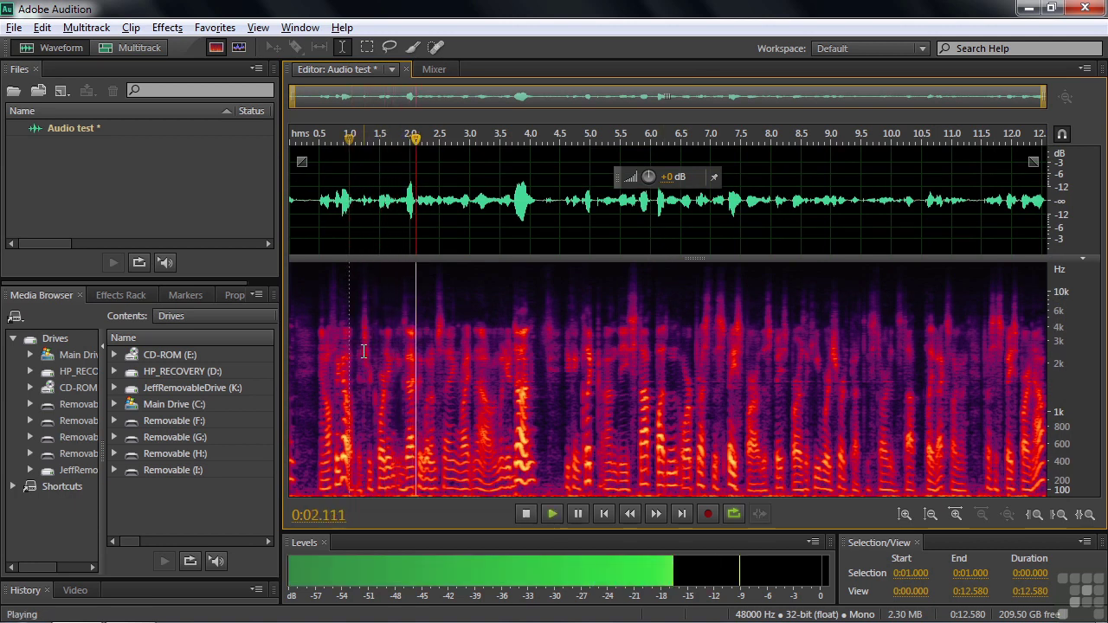
key("space")
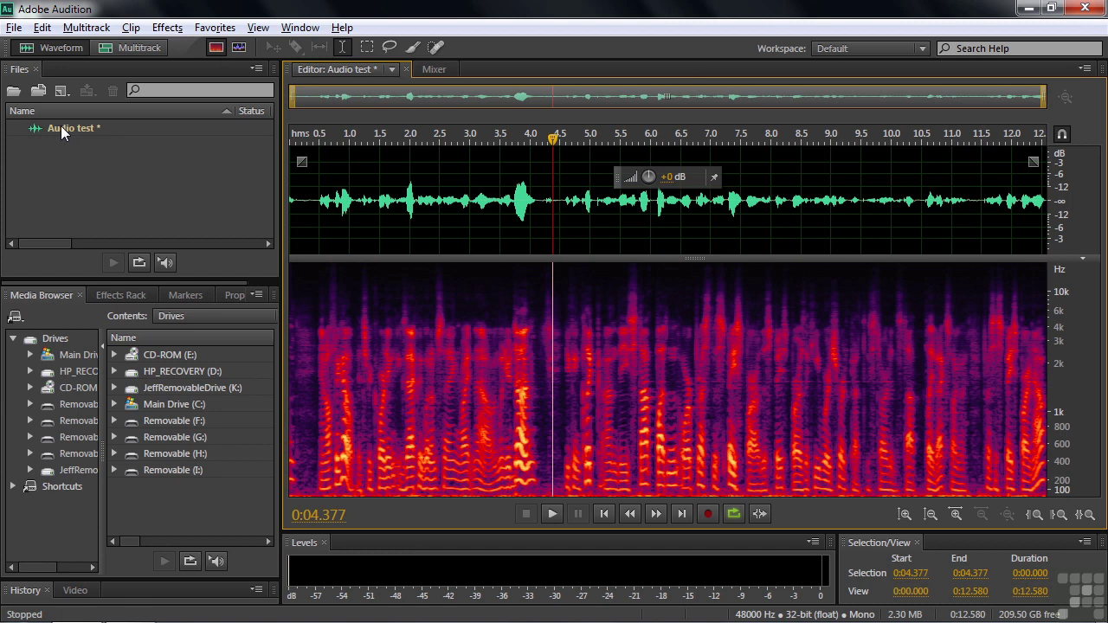
Save the recording as Audio test.wav in Wave PCM format in the My Audition exercise files folder
left_click(73, 127)
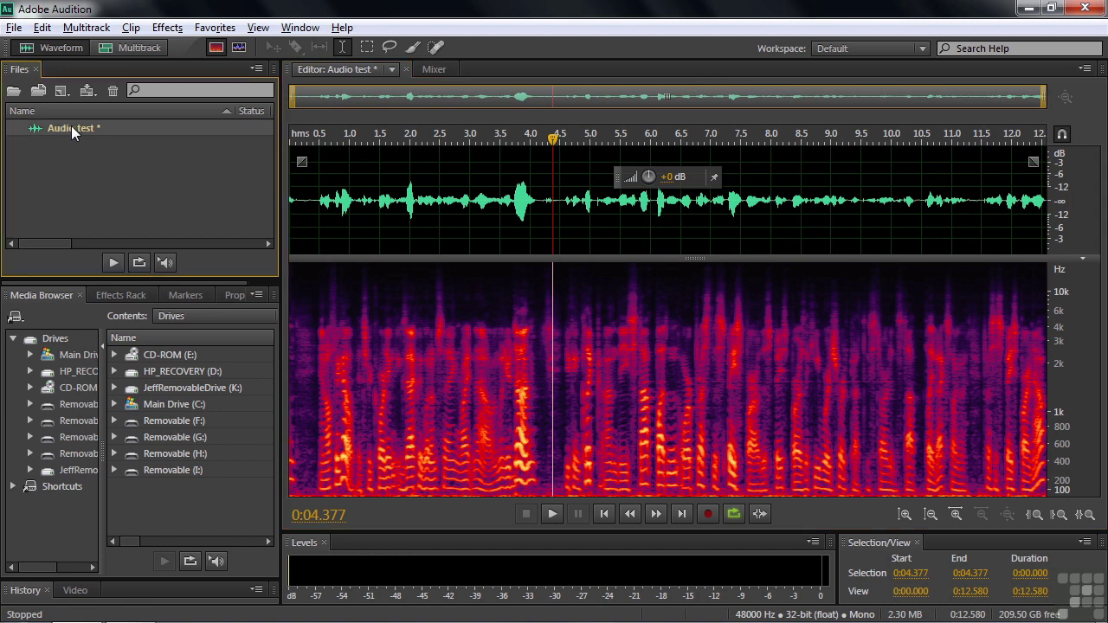
left_click(17, 28)
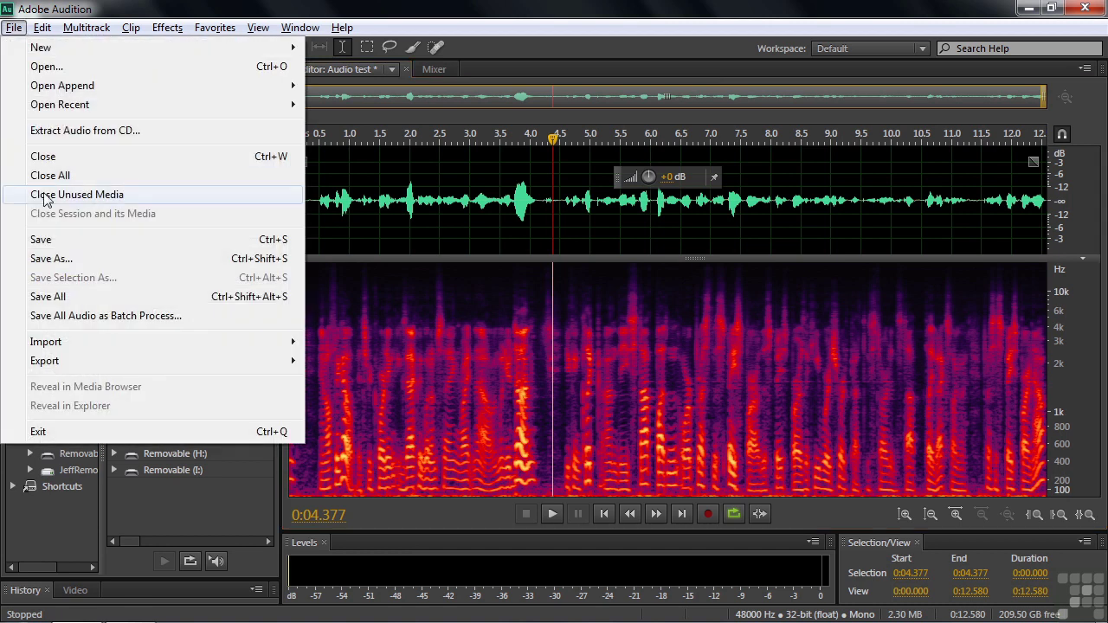
left_click(51, 238)
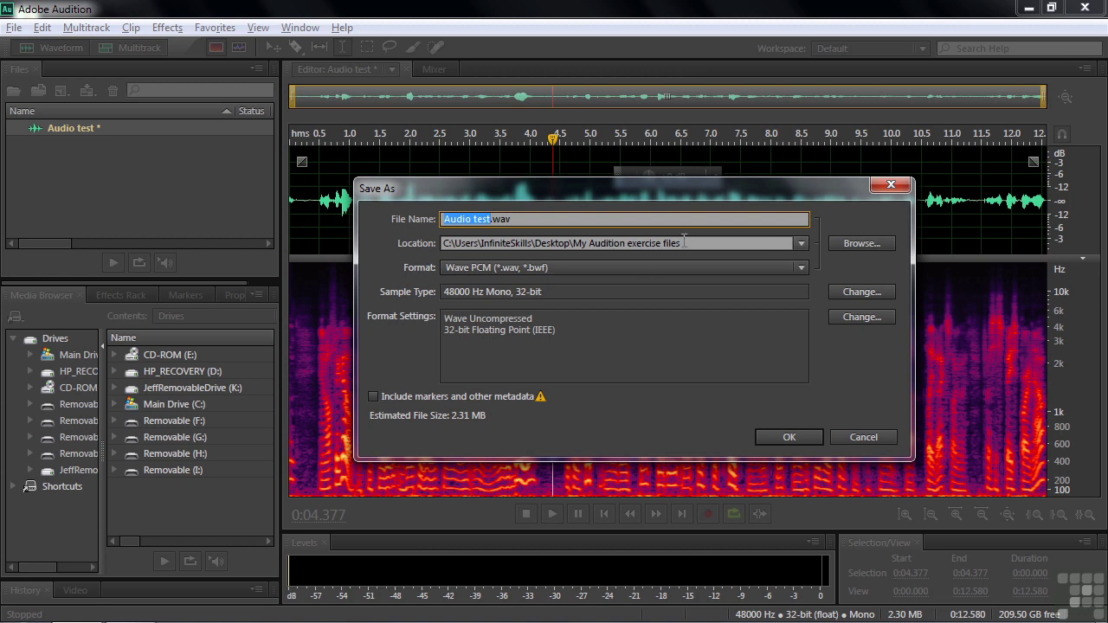
left_click(861, 243)
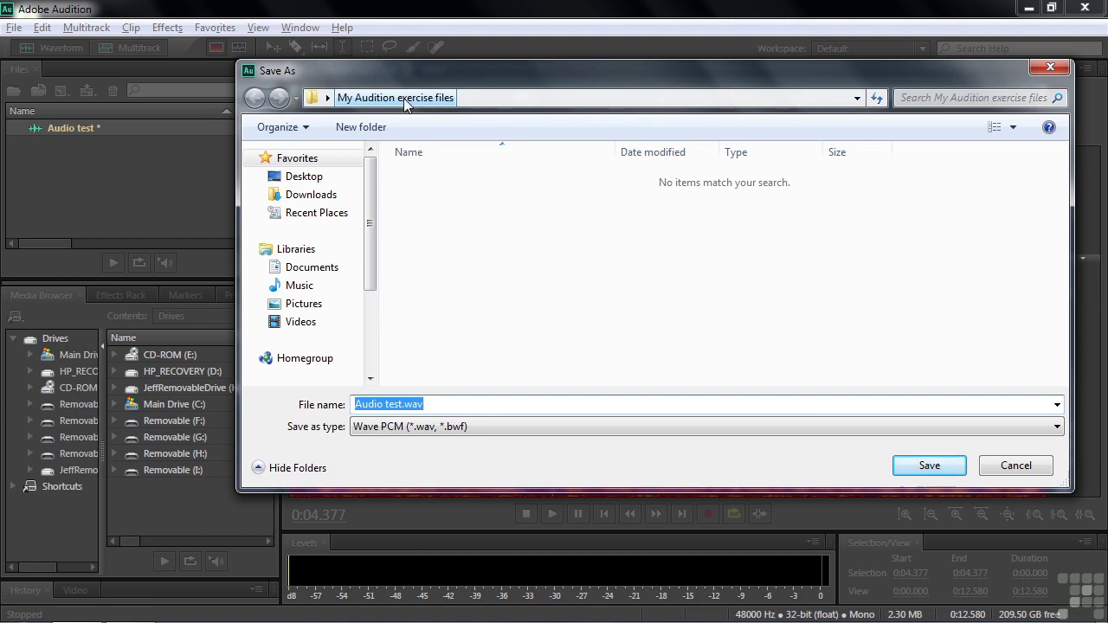
left_click(1015, 466)
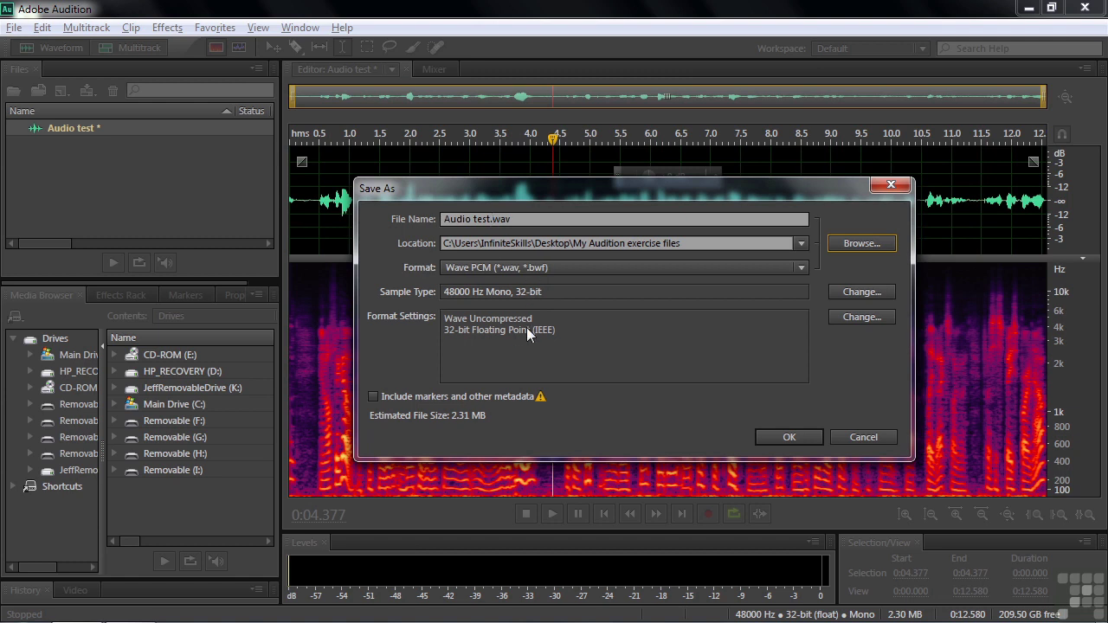
left_click(801, 268)
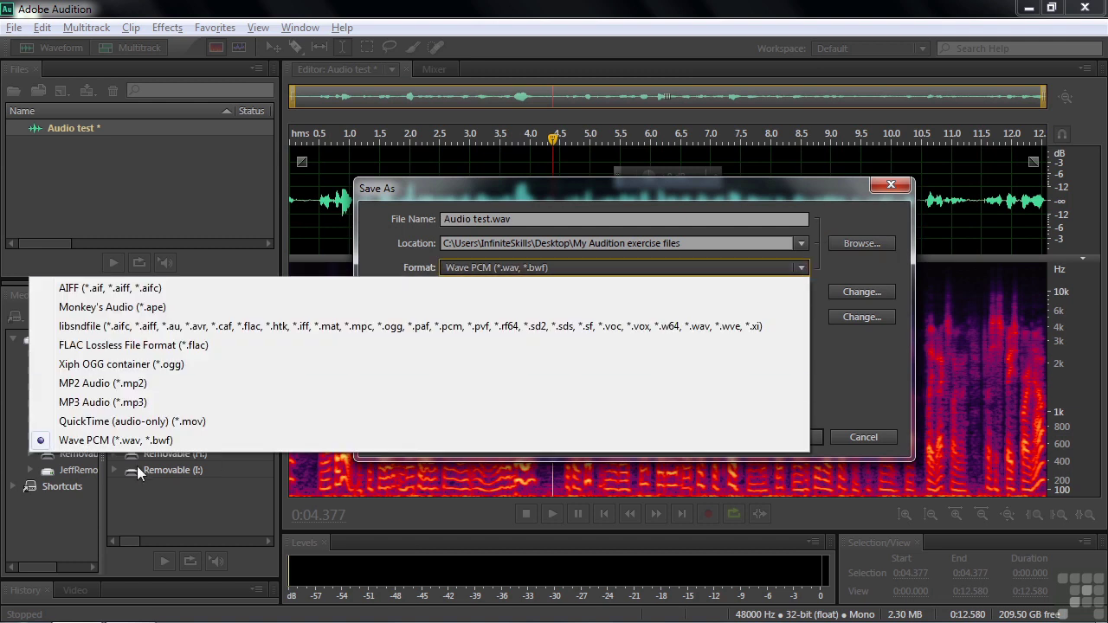
left_click(125, 443)
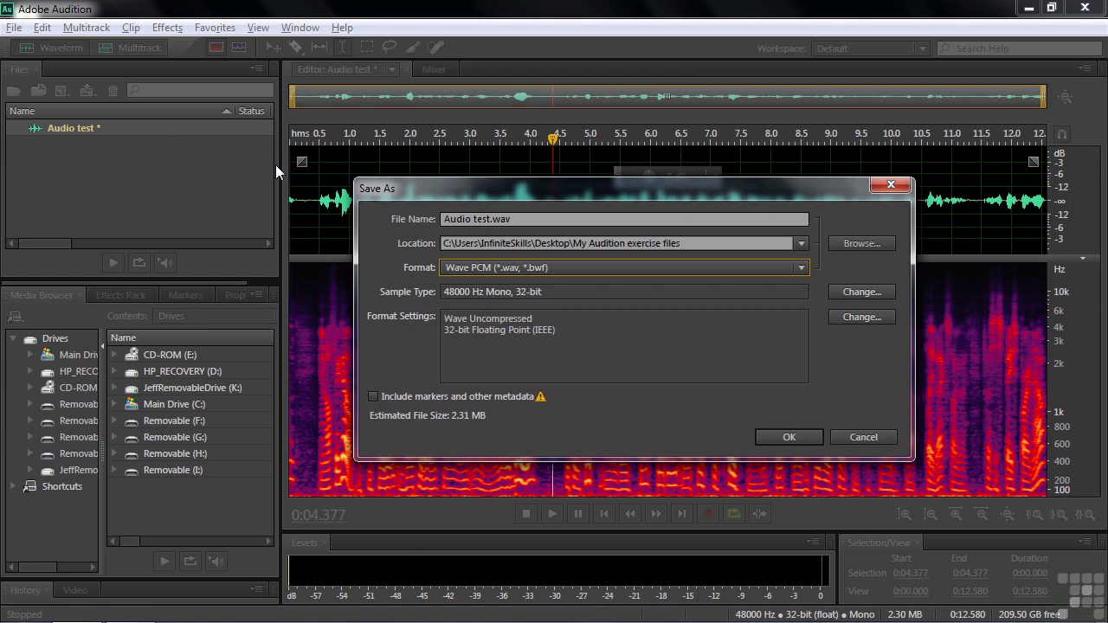
left_click(788, 437)
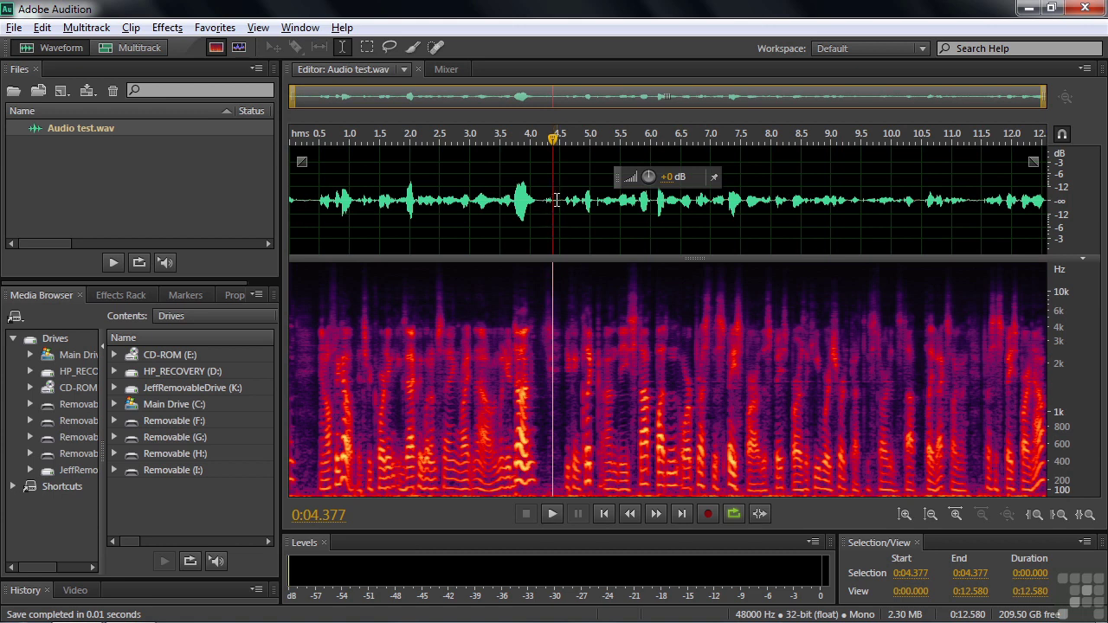
Record about 5.2 seconds over Audio test.wav from 0:04.377 and play back the transition into the new take
left_click(707, 514)
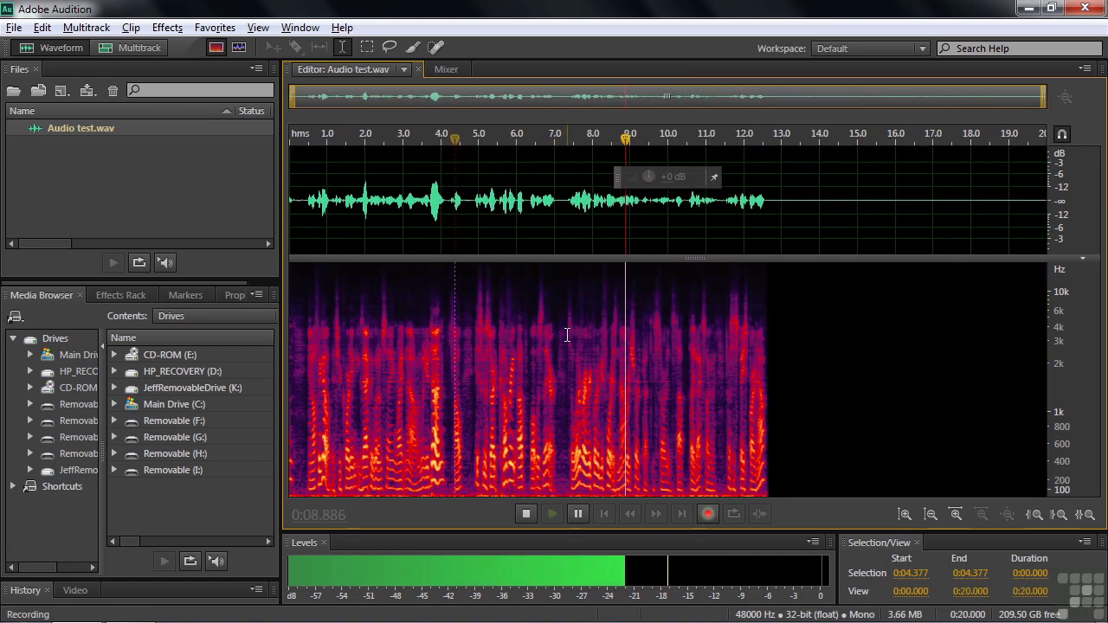
key("space")
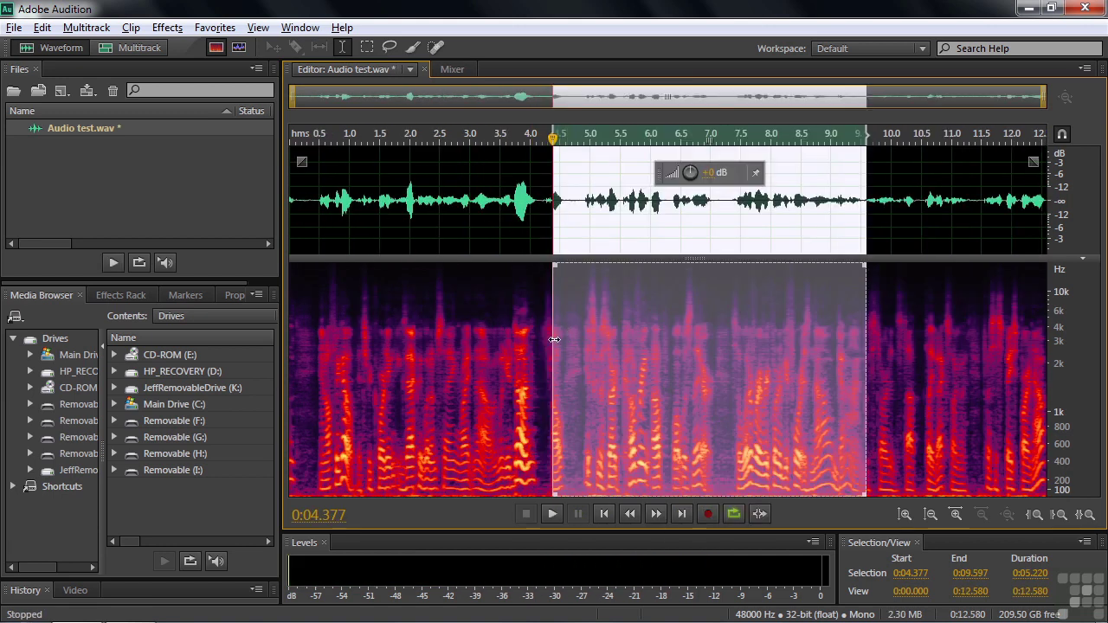
left_click(530, 336)
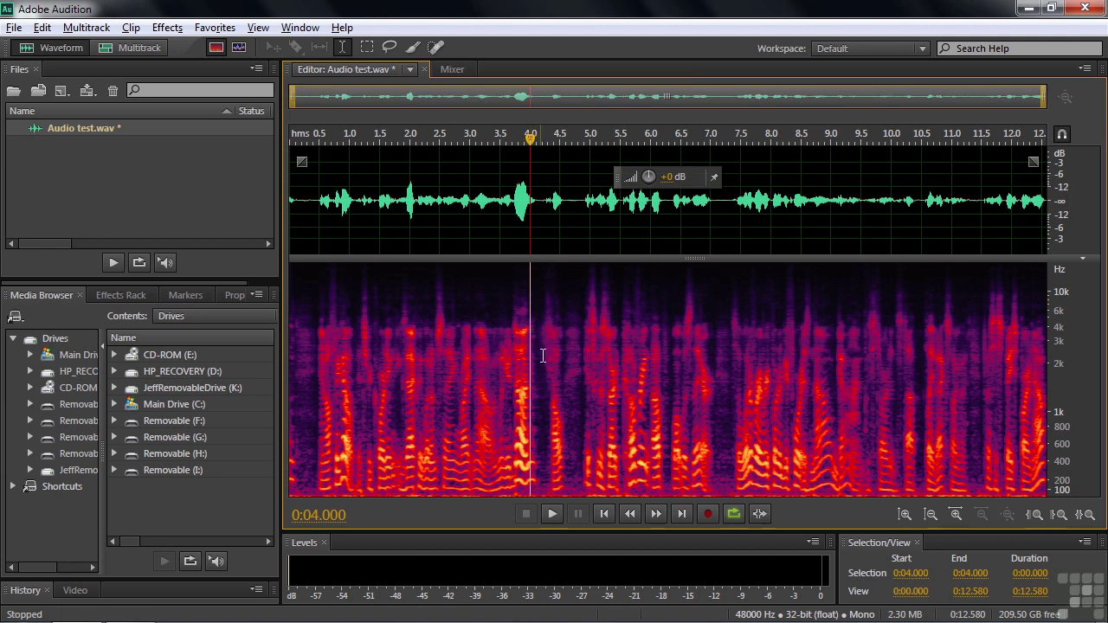
key("space")
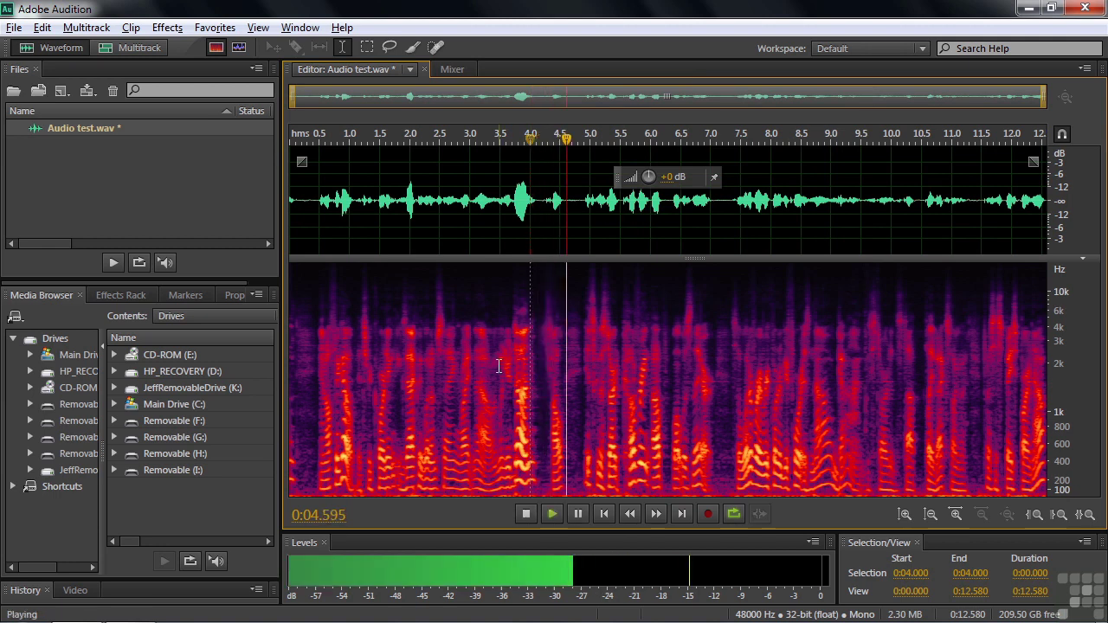
left_click(432, 365)
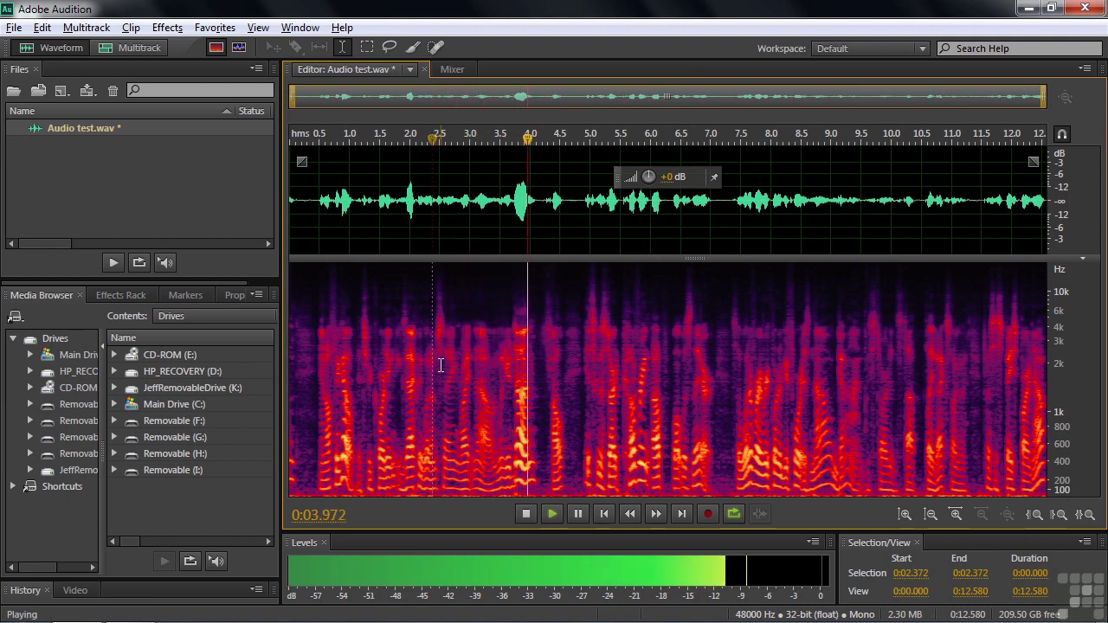
key("space")
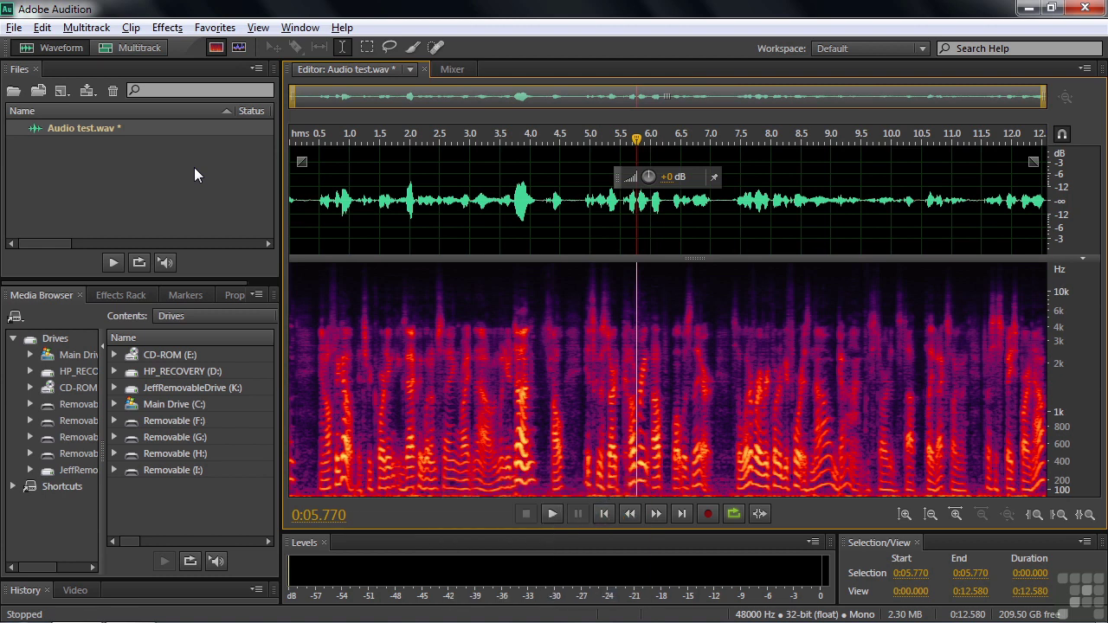
Undo the last recording made over the middle of Audio test.wav
left_click(40, 26)
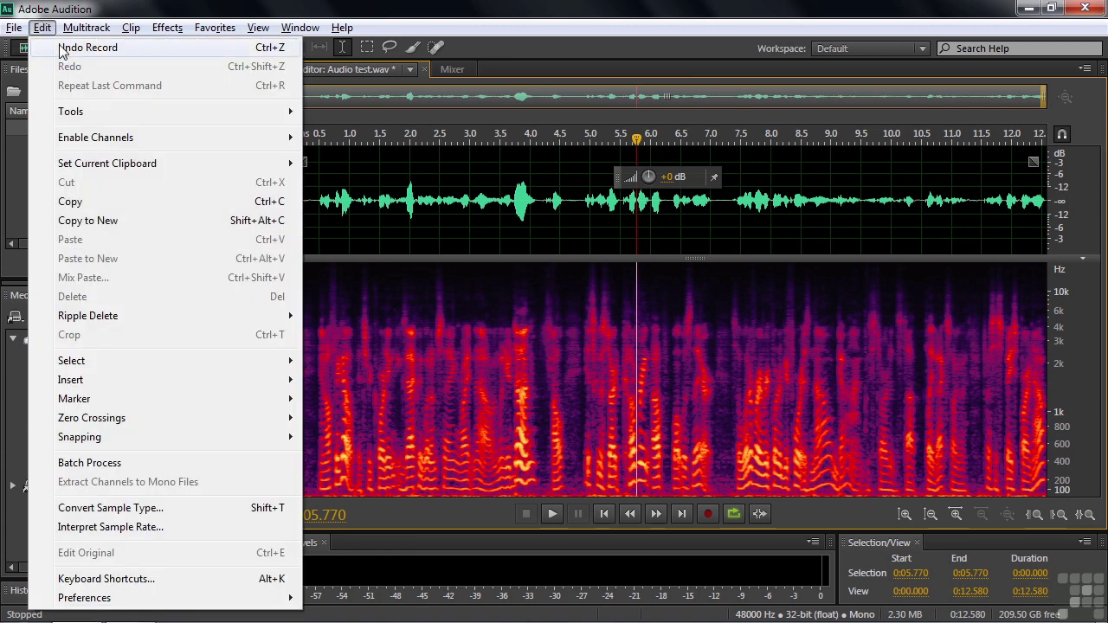
left_click(184, 50)
left_click(508, 368)
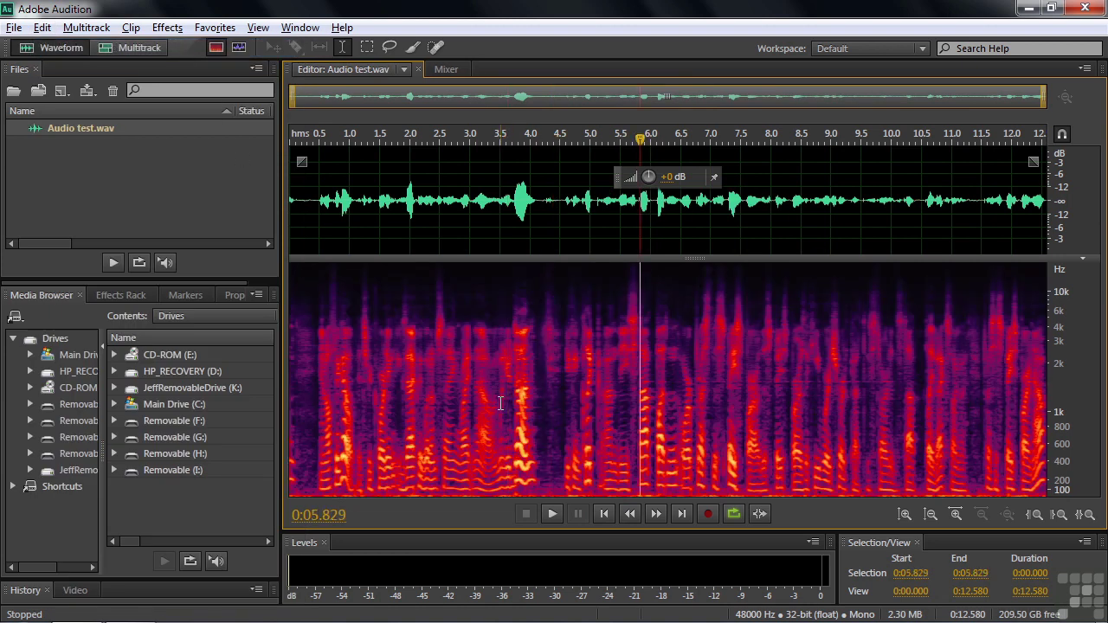